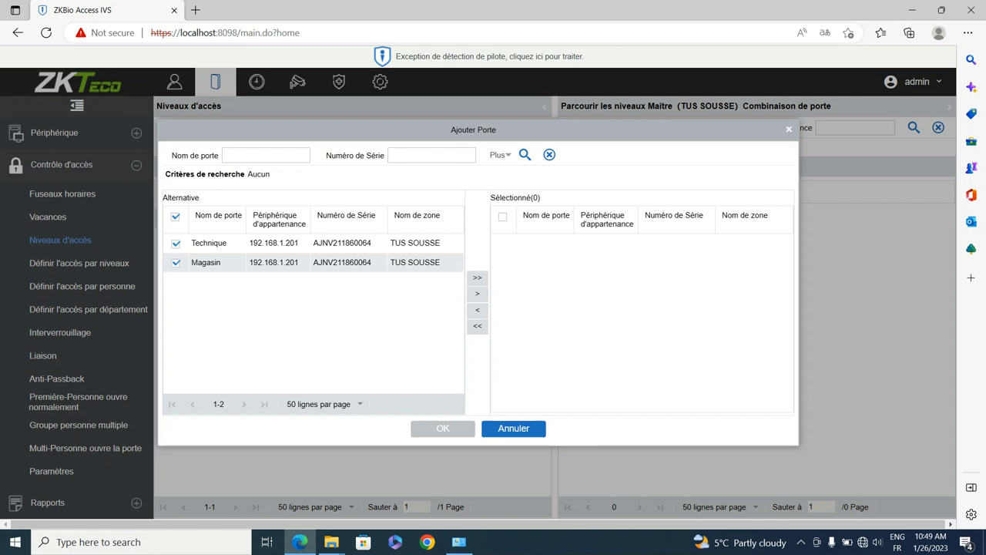
# Step: Add the Technique and Magasin doors to the Maître access level
pyautogui.click(477, 293)
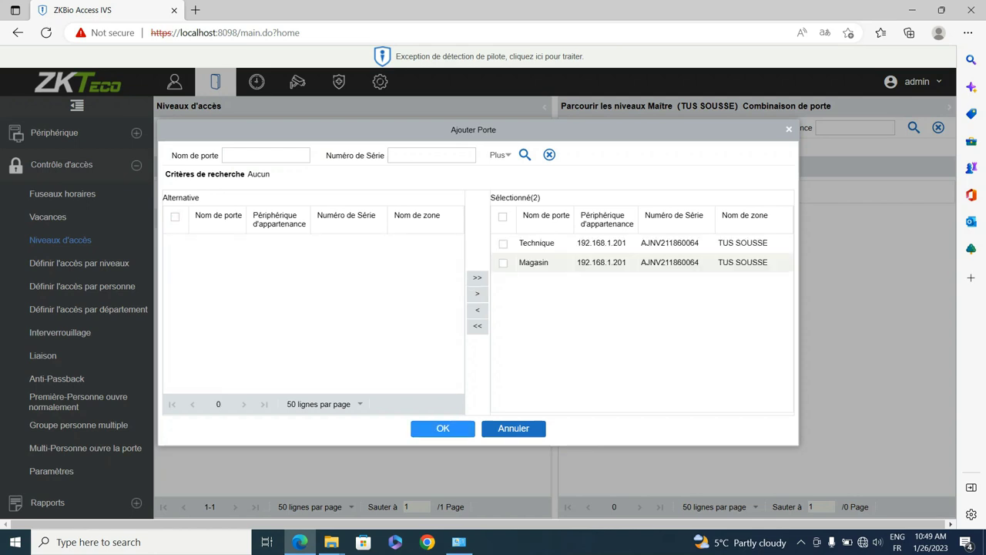
pyautogui.click(443, 428)
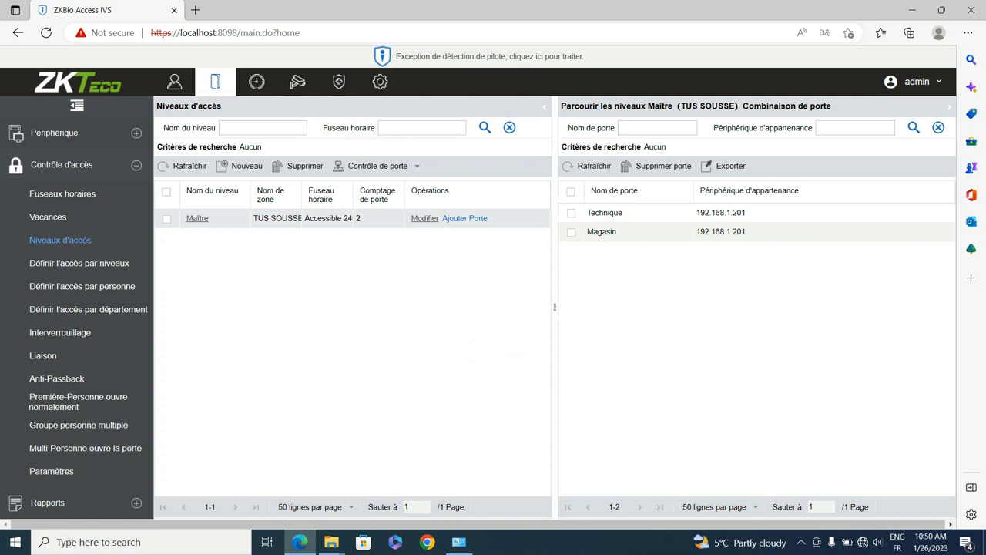
# Step: Start a new access level named Employe with the Double Seance time zone
pyautogui.click(241, 165)
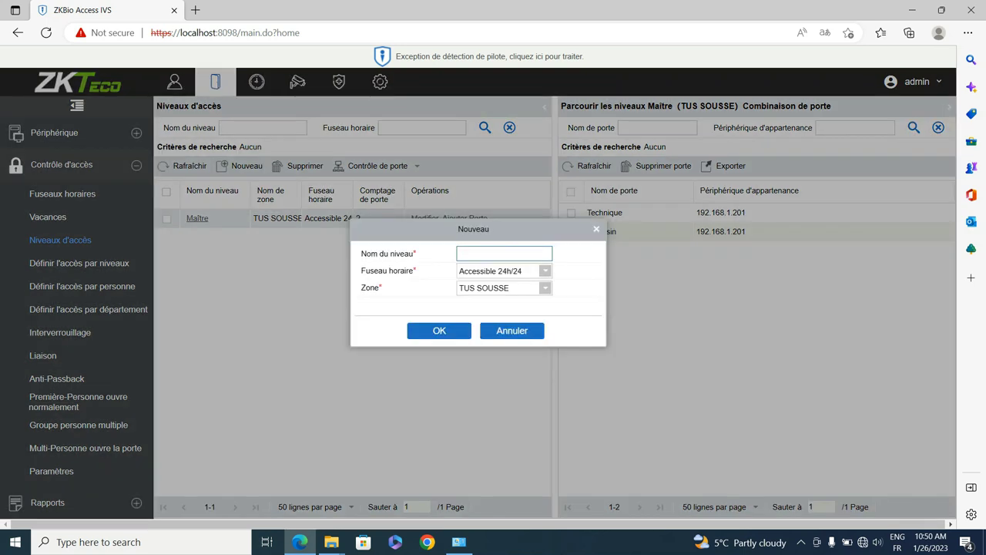
pyautogui.click(545, 270)
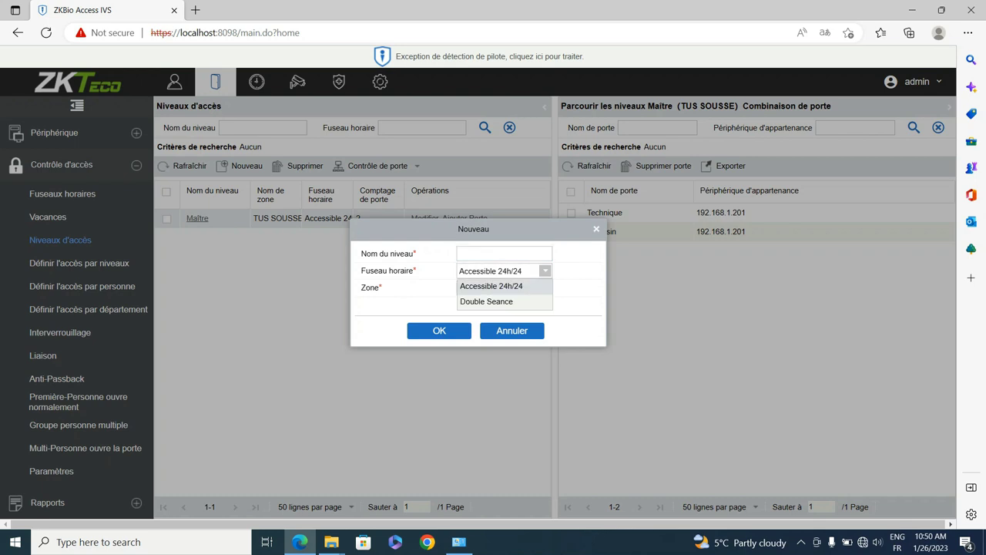
pyautogui.click(486, 302)
pyautogui.click(504, 252)
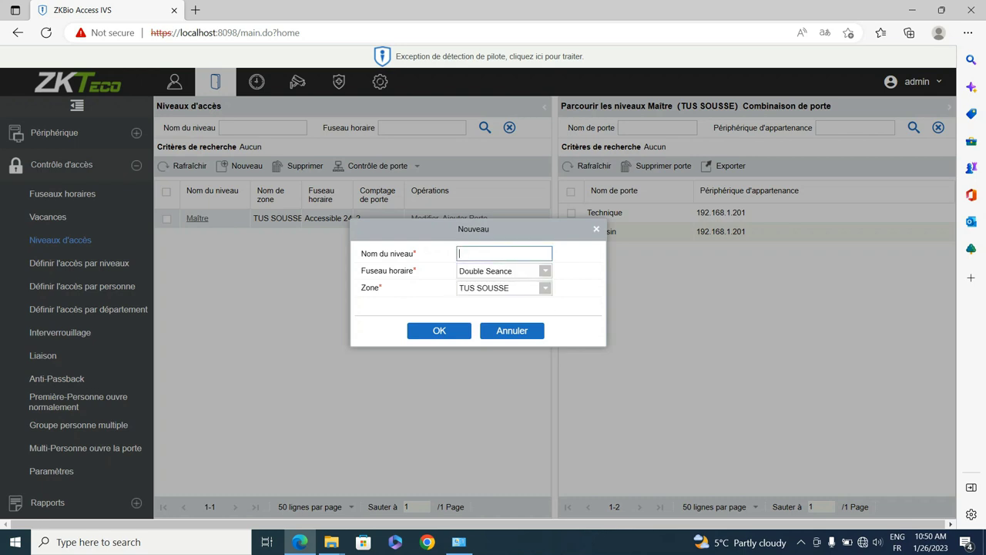
pyautogui.press('Down')
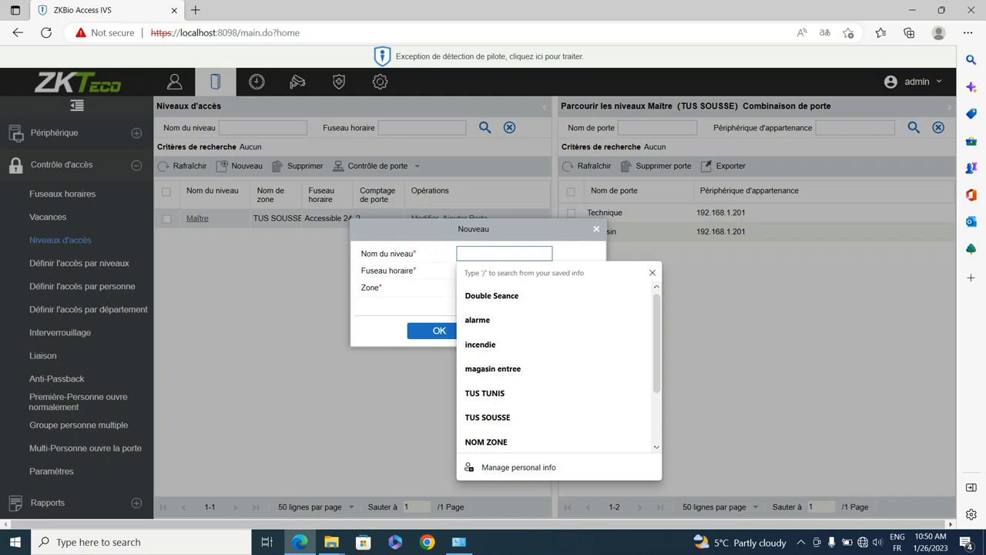
pyautogui.write('e')
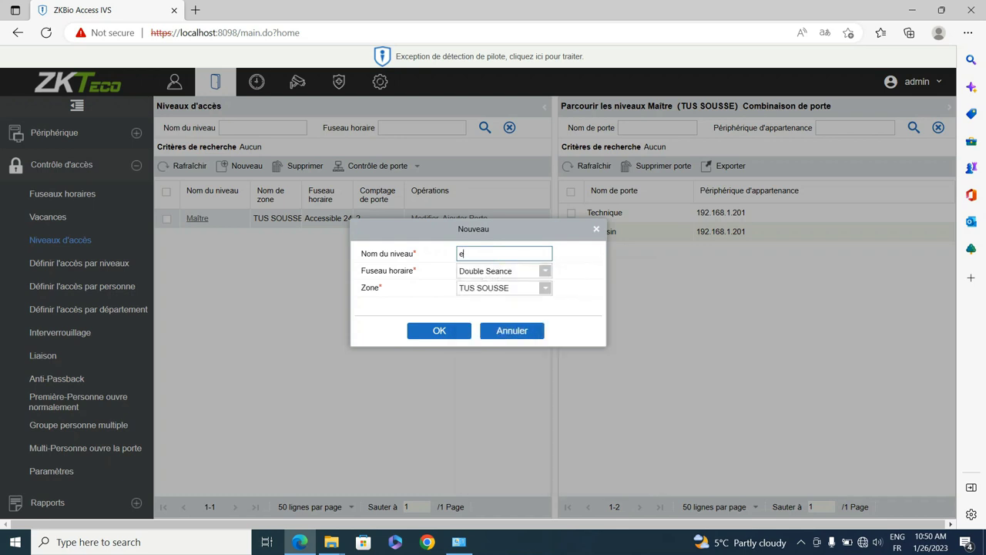
pyautogui.write('e')
pyautogui.write('Emplo')
pyautogui.write('ye')
# Step: Set the new level's zone to TUS SOUSSE and save the level
pyautogui.click(545, 288)
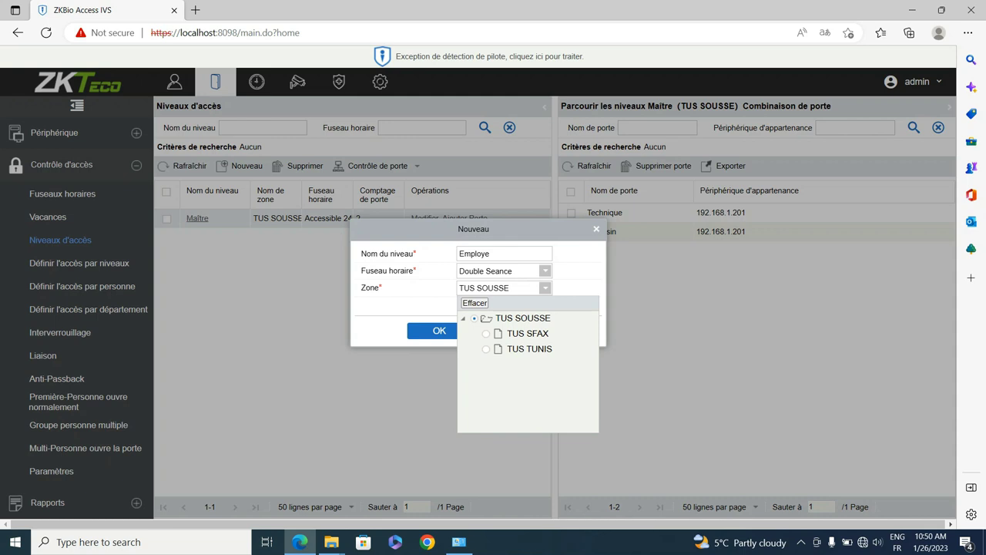
pyautogui.click(485, 333)
pyautogui.click(545, 288)
pyautogui.click(475, 318)
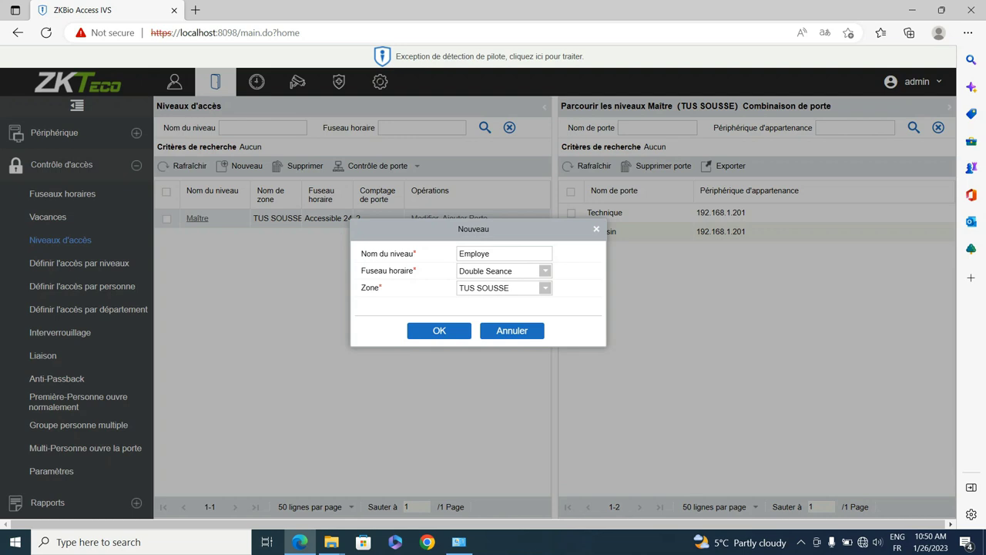
pyautogui.click(504, 287)
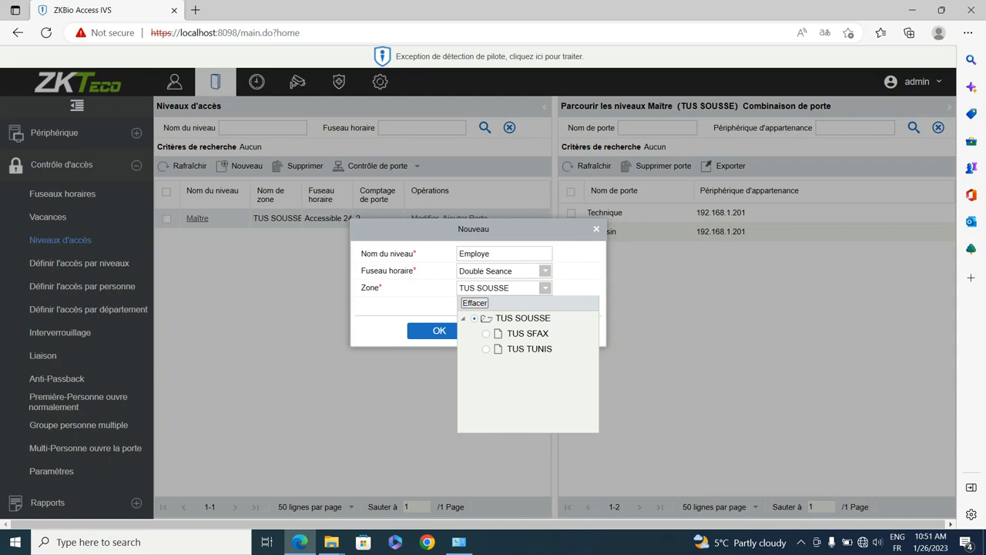
pyautogui.press('Escape')
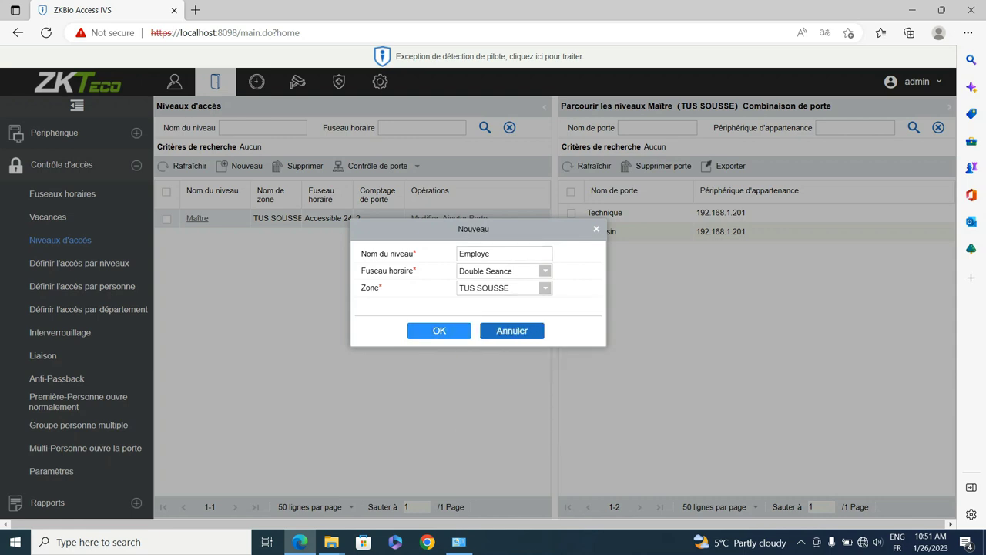
pyautogui.click(439, 330)
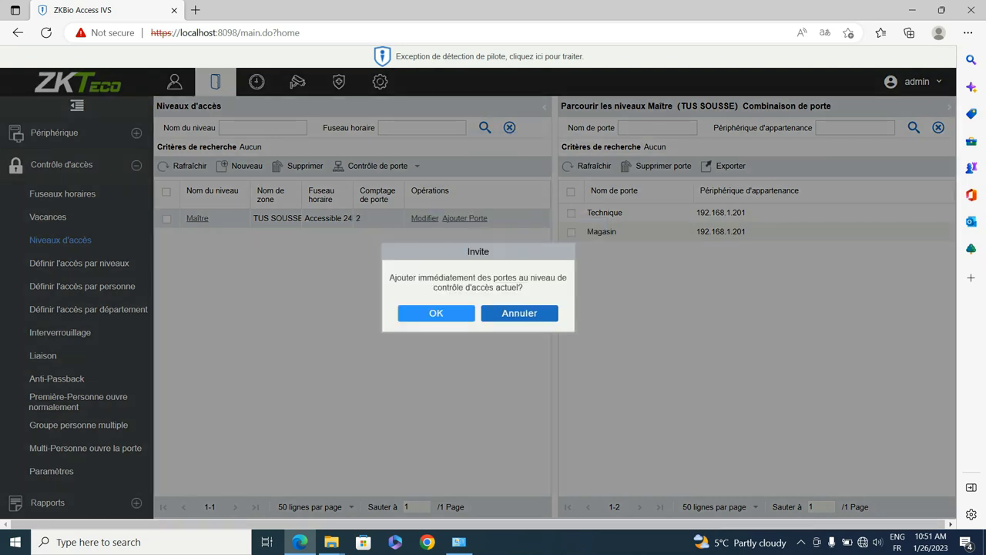
# Step: Add the Magasin door to the Employe access level and display that level's door combination
pyautogui.click(436, 313)
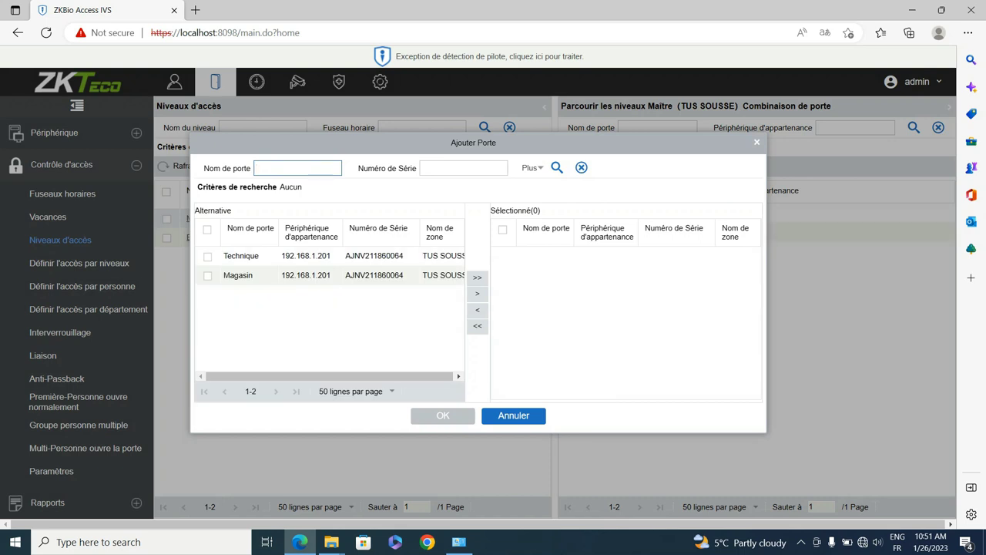
pyautogui.click(208, 275)
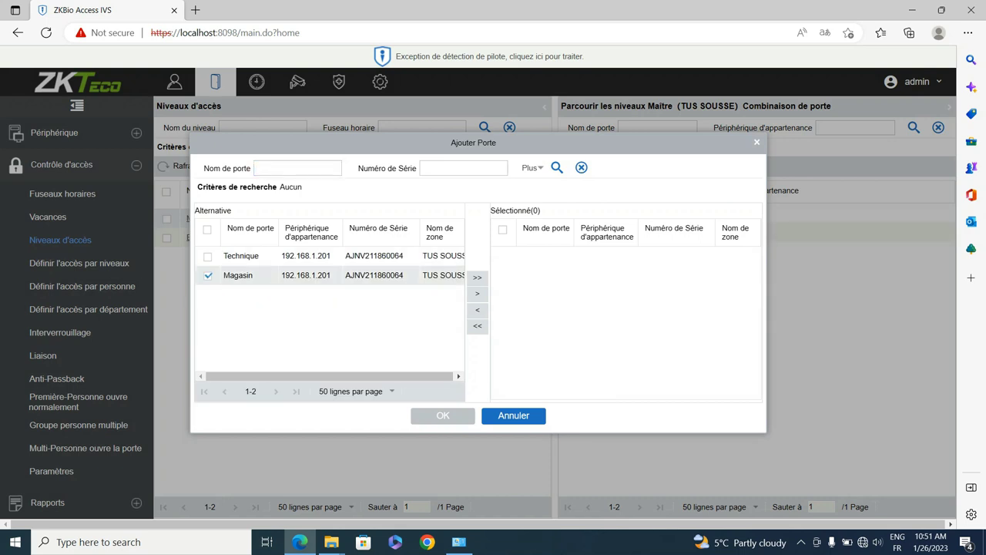
pyautogui.click(478, 293)
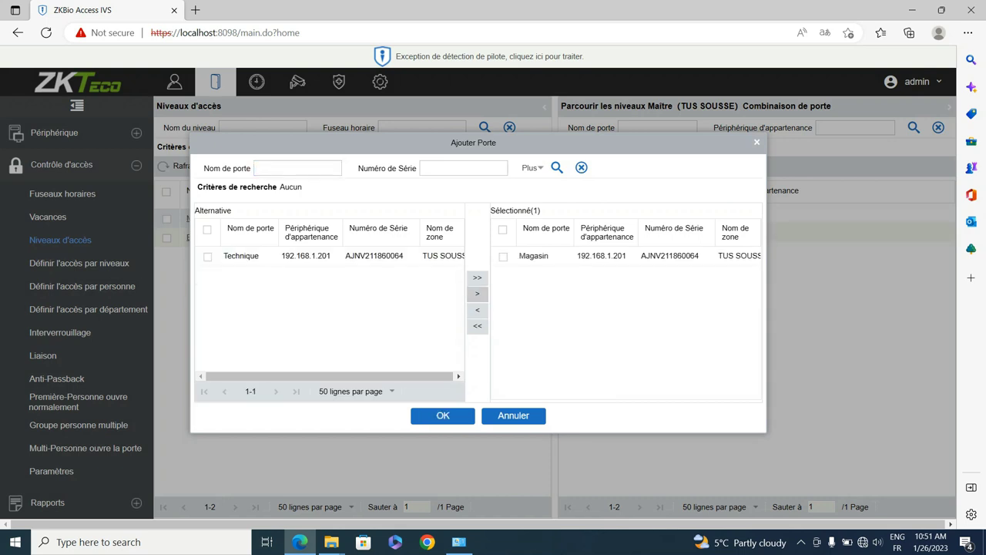
pyautogui.click(443, 415)
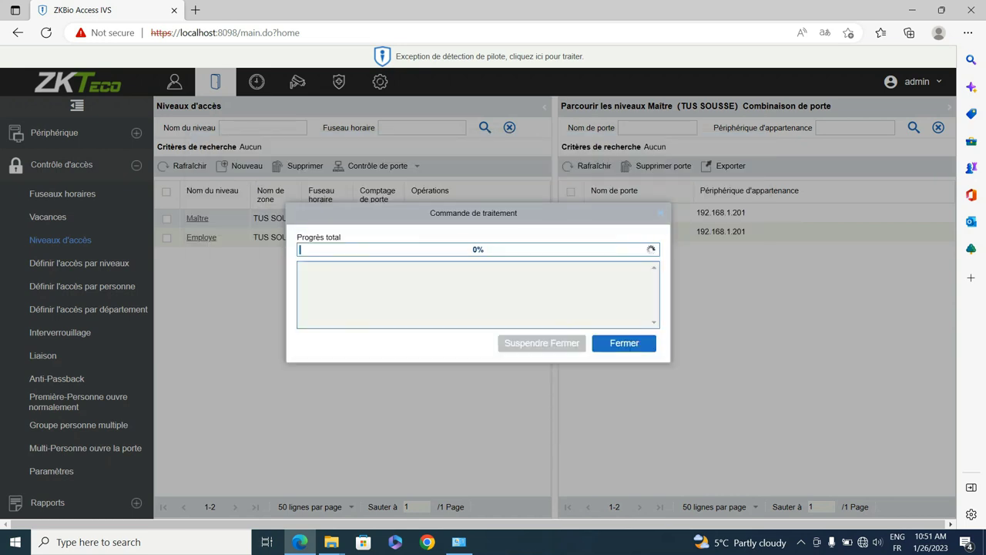
pyautogui.click(624, 343)
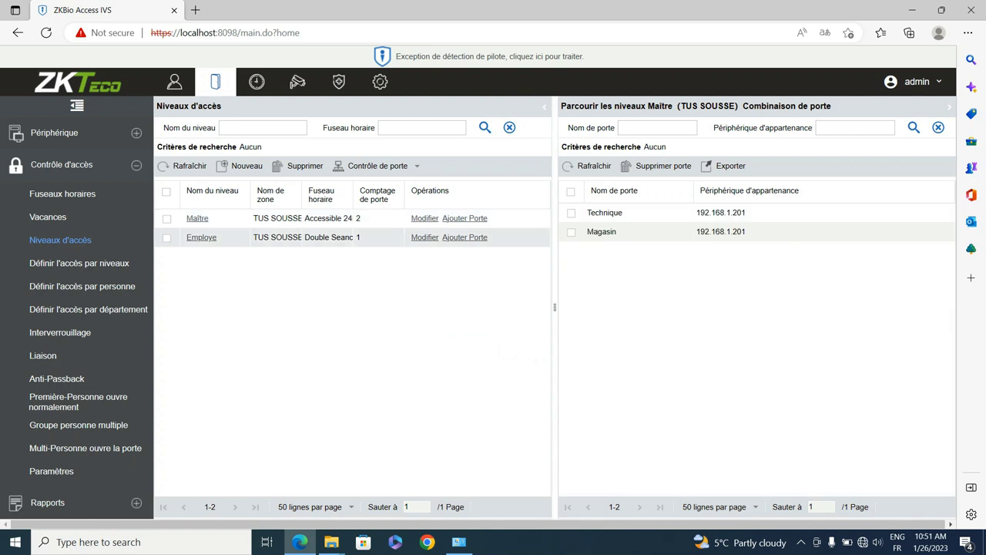
pyautogui.click(376, 238)
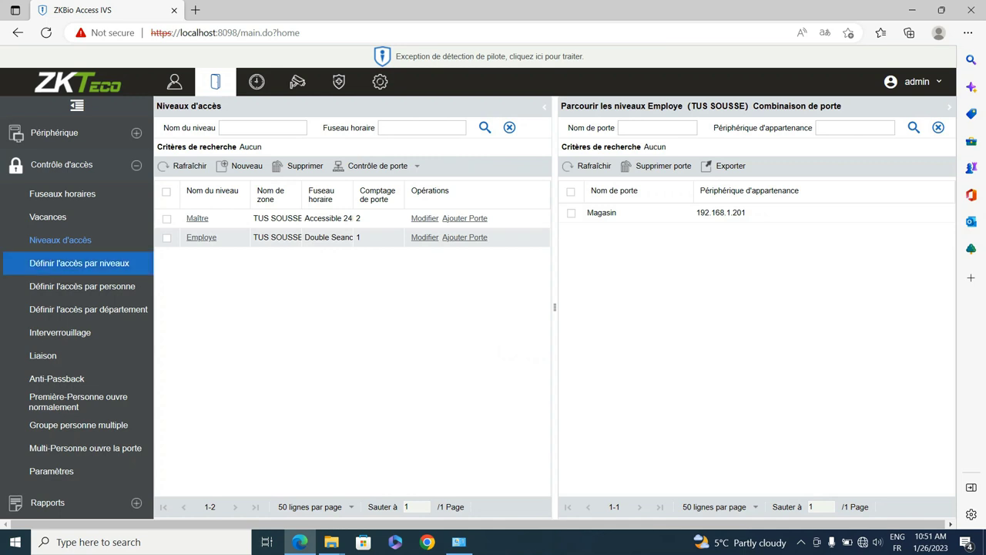
# Step: Examine the default access levels available for the TUS department, closing the selection without adding any
pyautogui.click(88, 309)
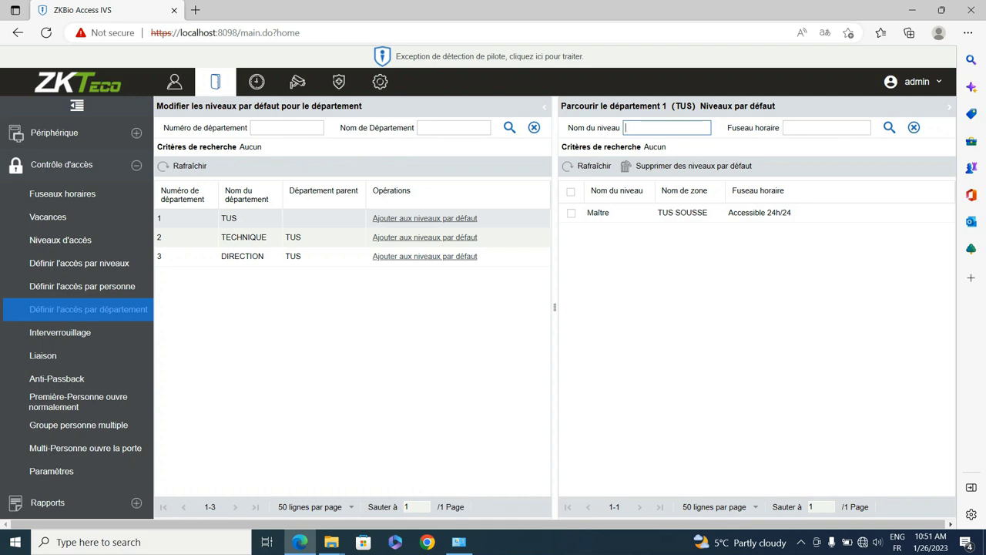
pyautogui.click(424, 218)
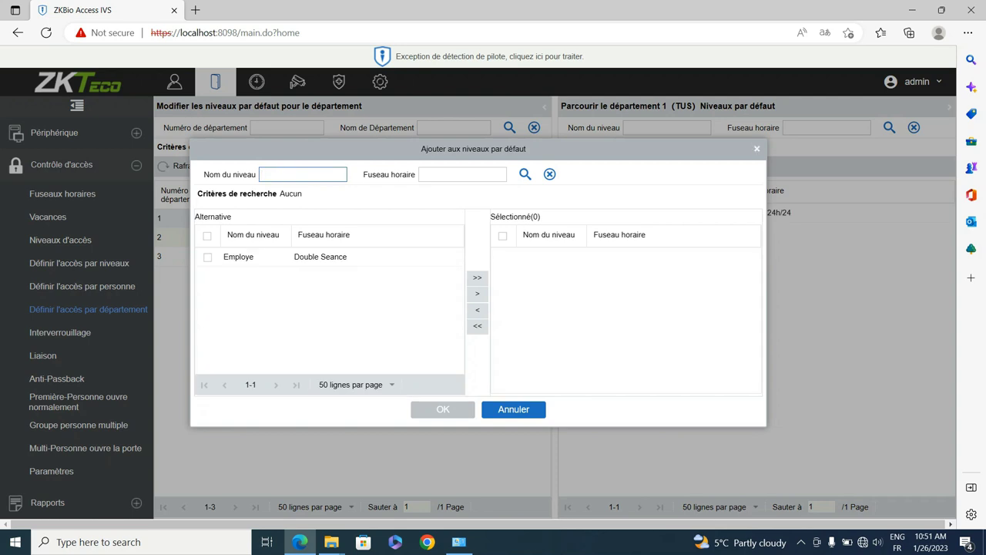
pyautogui.click(757, 149)
# Step: Assign the TECHNIQUE department employee to the Employe access level through the access-by-level settings
pyautogui.click(79, 263)
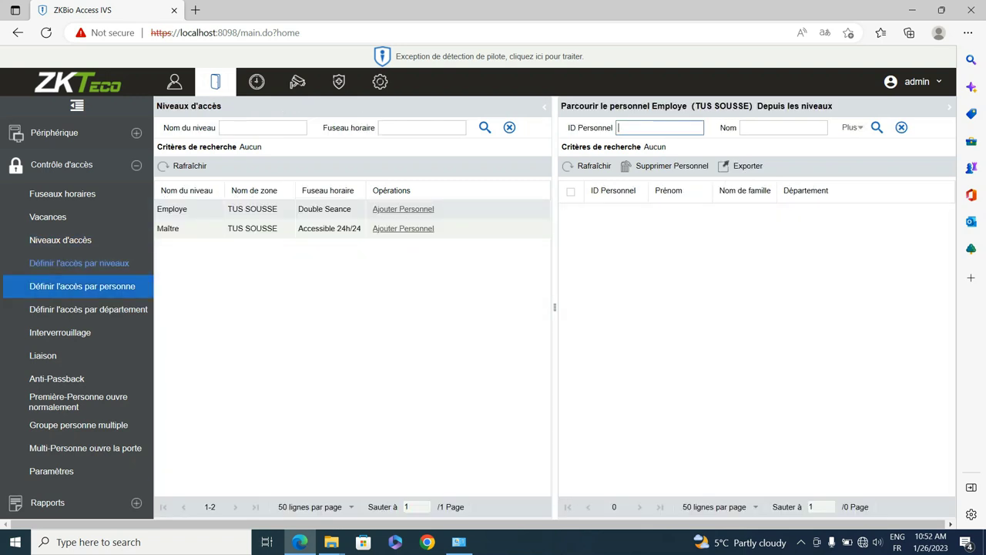
pyautogui.click(181, 209)
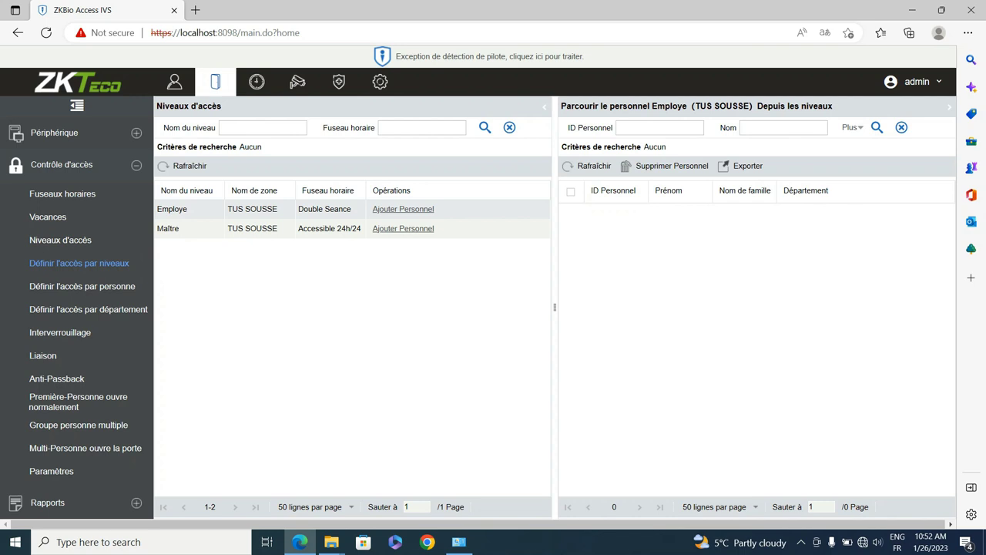
pyautogui.click(403, 228)
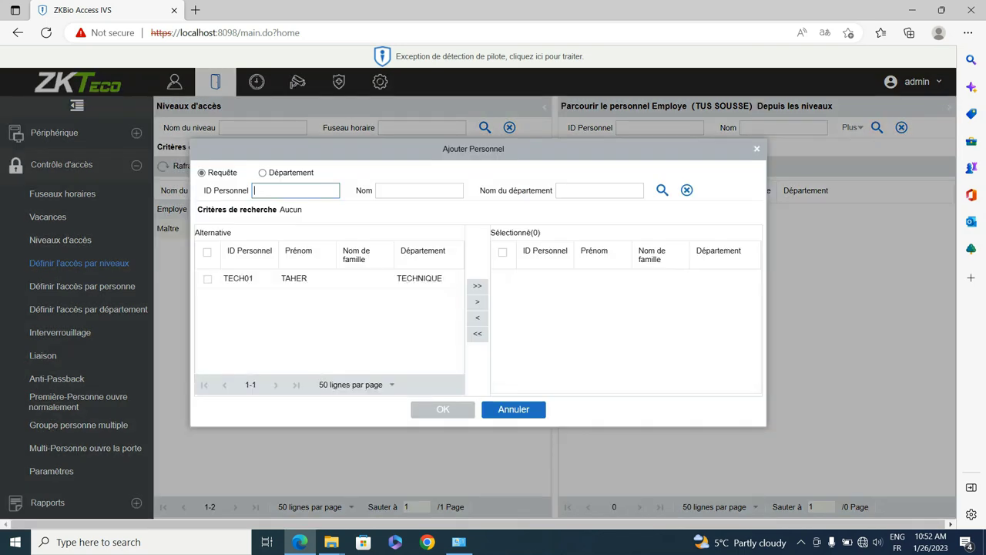
pyautogui.click(208, 278)
pyautogui.click(477, 301)
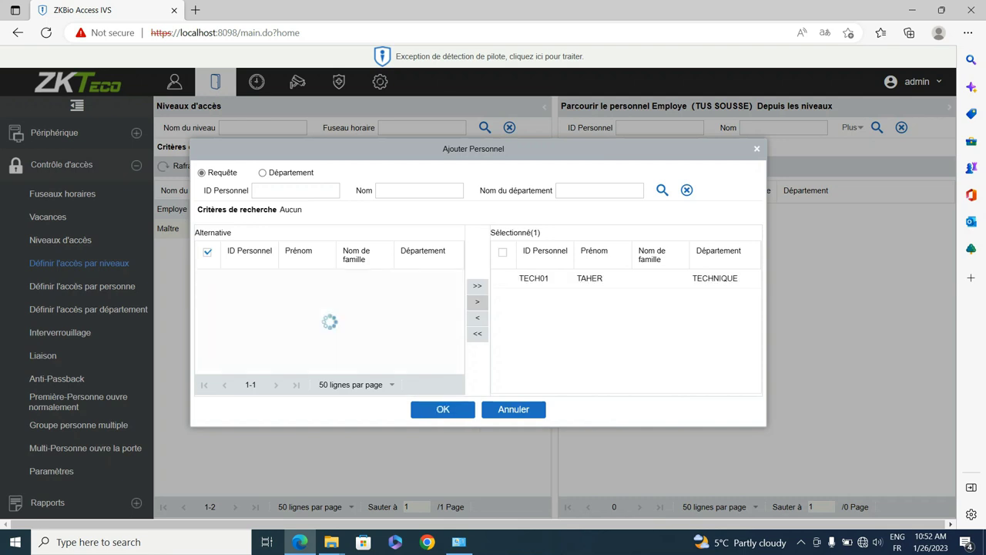
pyautogui.click(443, 409)
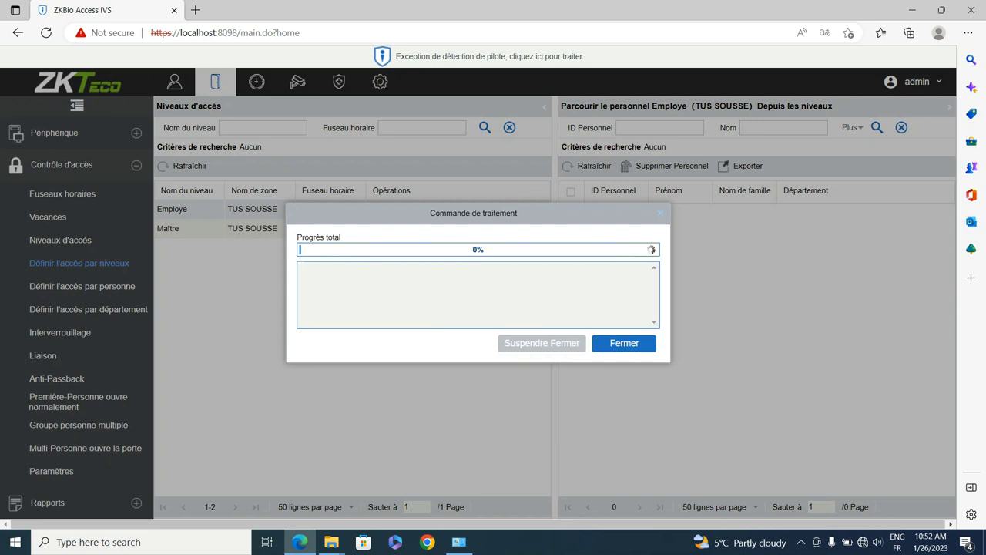
pyautogui.click(624, 343)
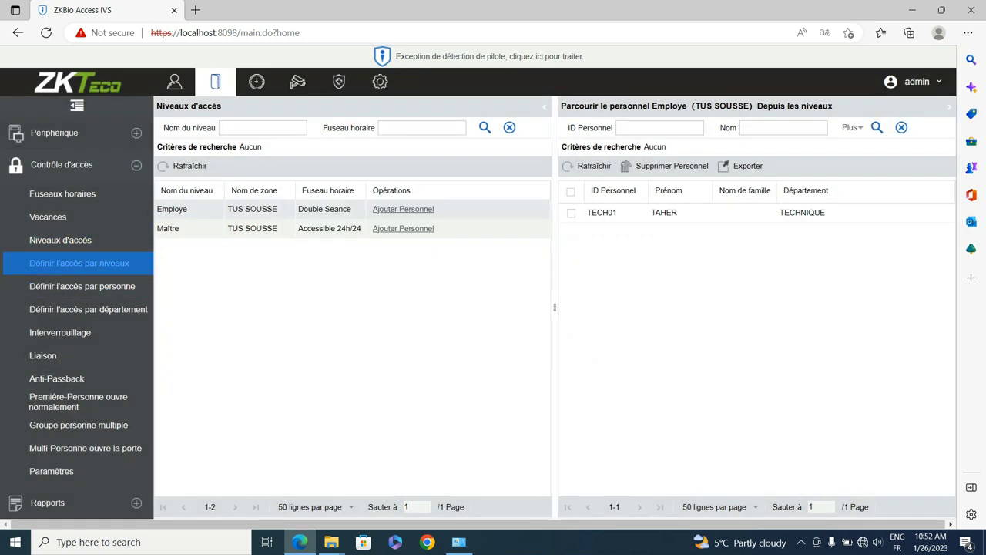
# Step: Examine the TECHNIQUE employee's assigned levels and available operations in the access-by-person settings
pyautogui.click(82, 286)
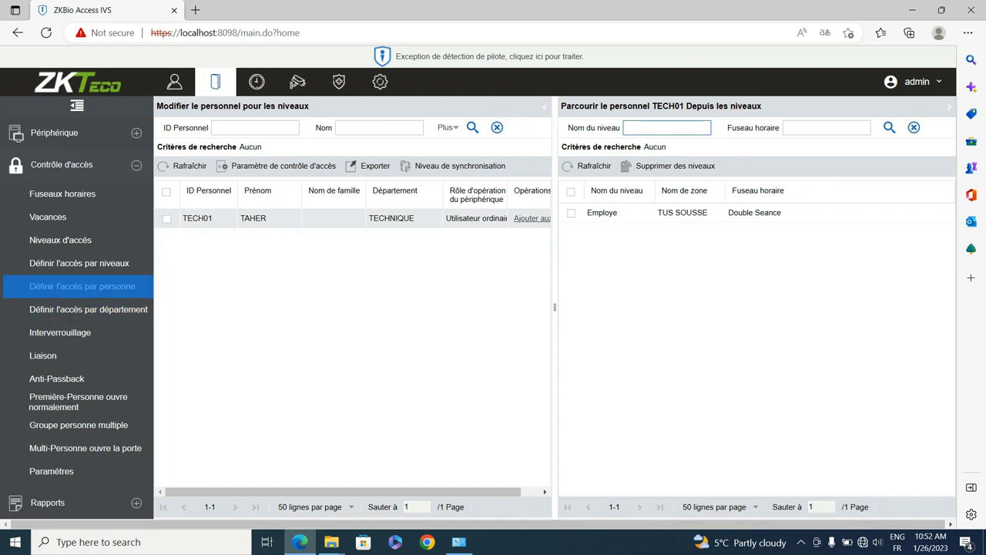
pyautogui.click(82, 286)
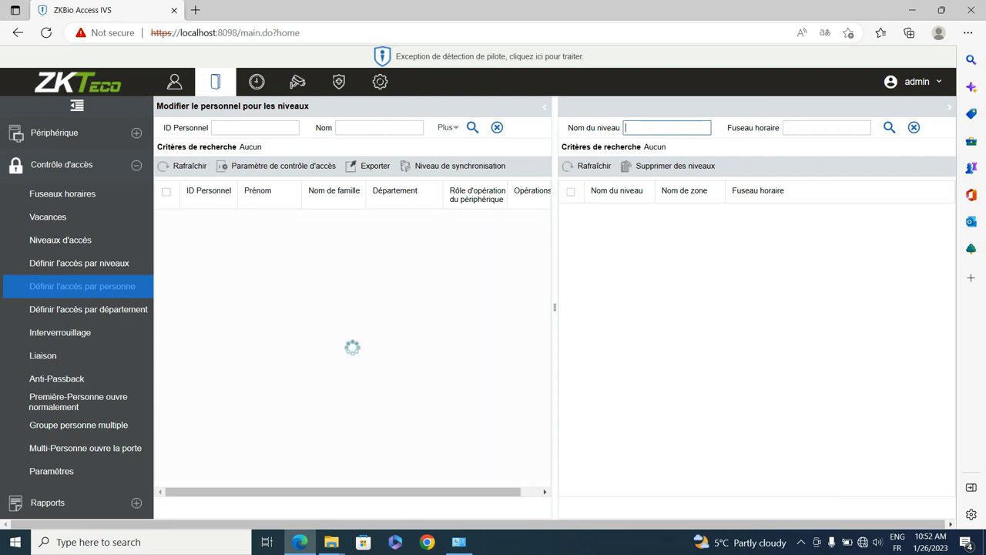
pyautogui.moveTo(343, 492); pyautogui.dragTo(363, 492)
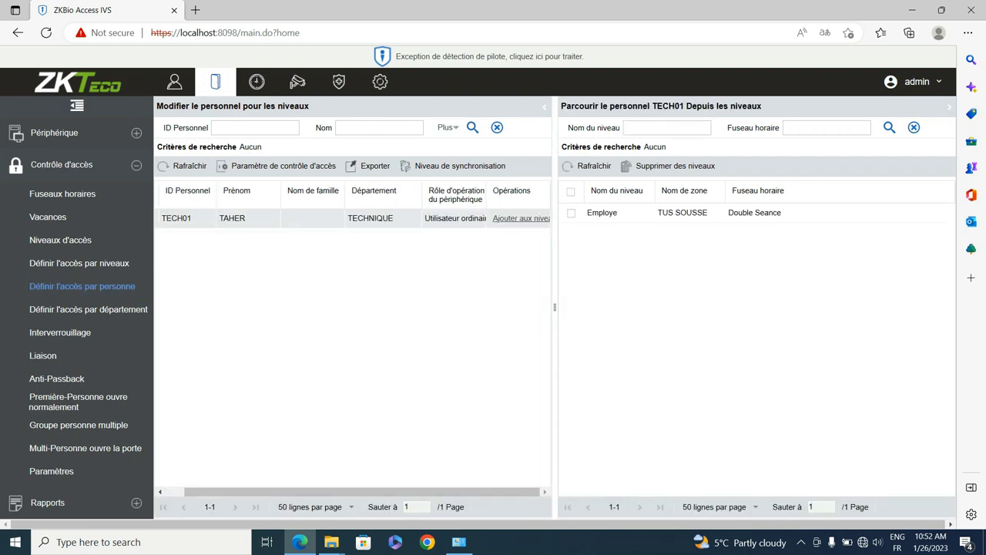